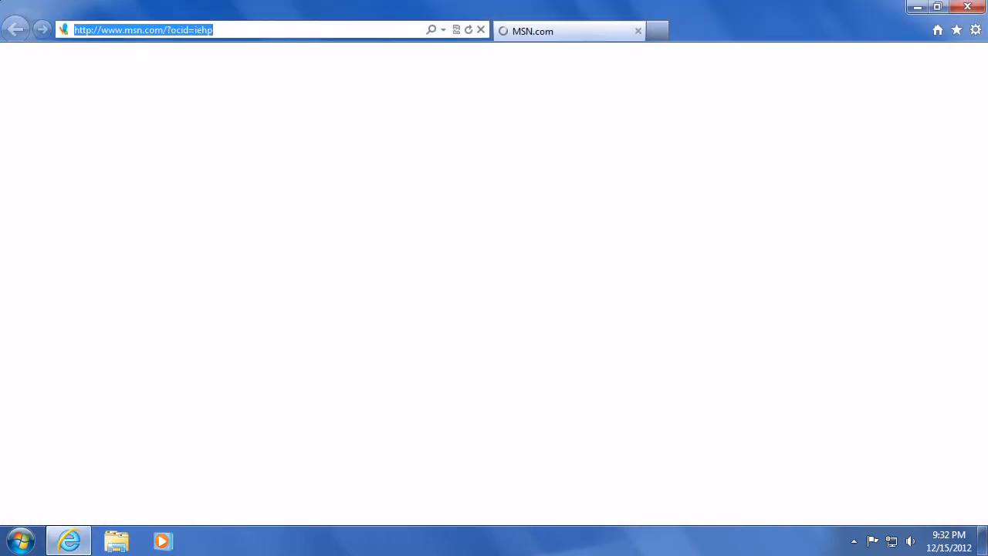
text(google.com/)
Step: Load google.com and search for 'wubi installer' to bring up the results
key(Return)
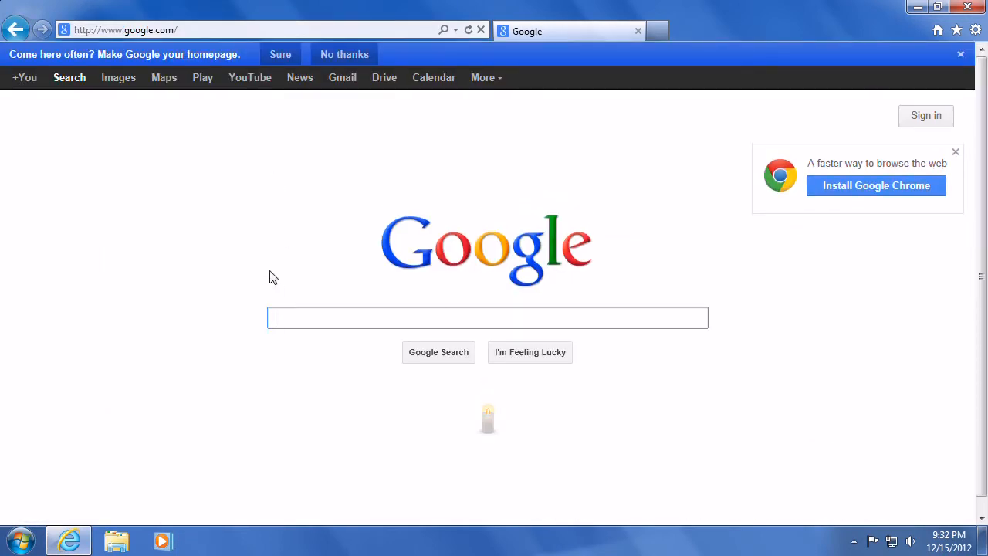
text(wubi inst)
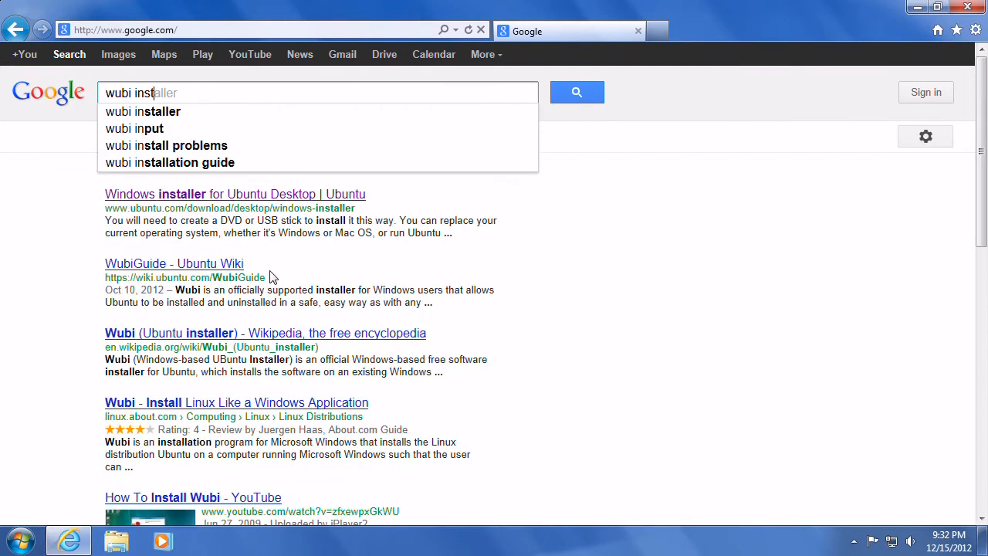
text(aller)
key(Return)
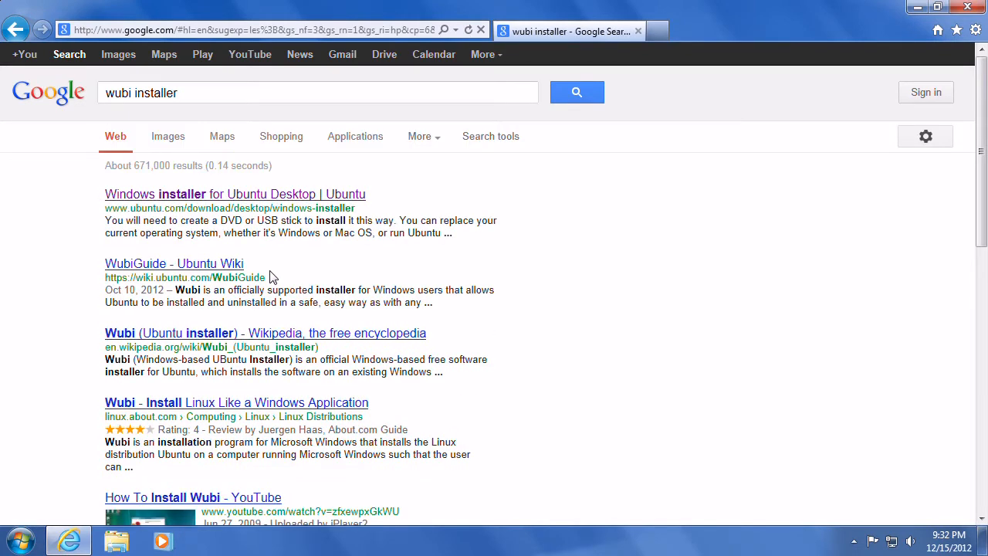
Step: From the 'Windows installer for Ubuntu Desktop' result, keep release 12.10 selected on Ubuntu's download page
mouse_move(301, 213)
click(186, 195)
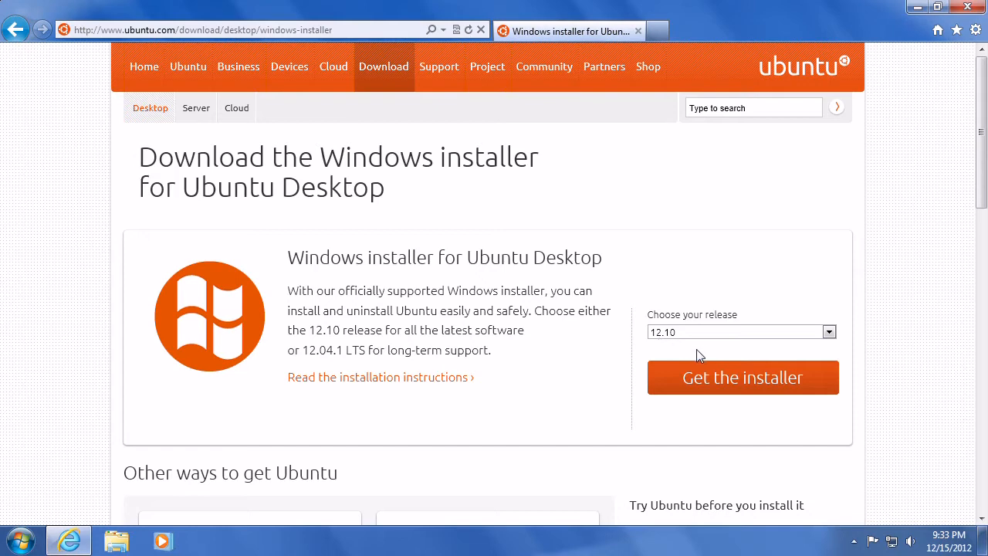
click(745, 335)
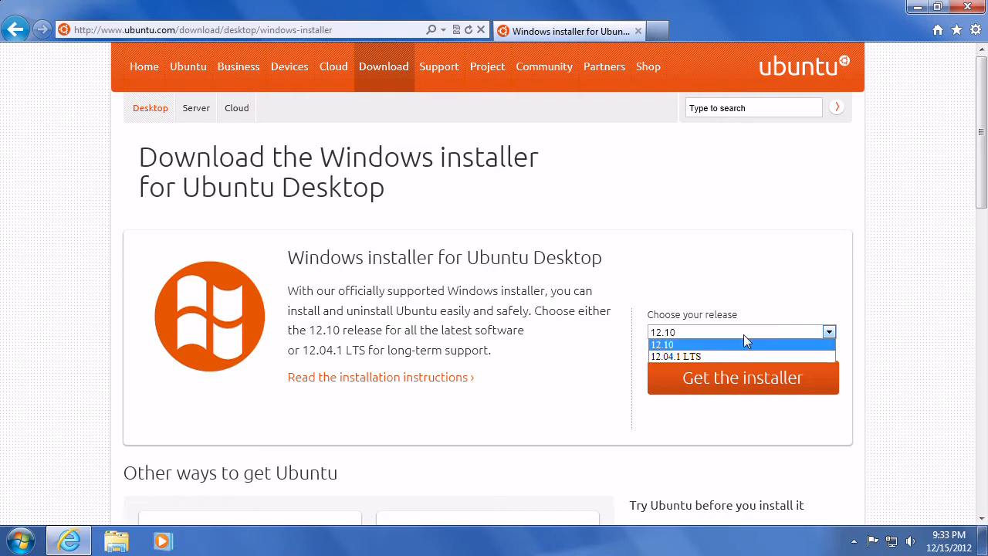
click(617, 341)
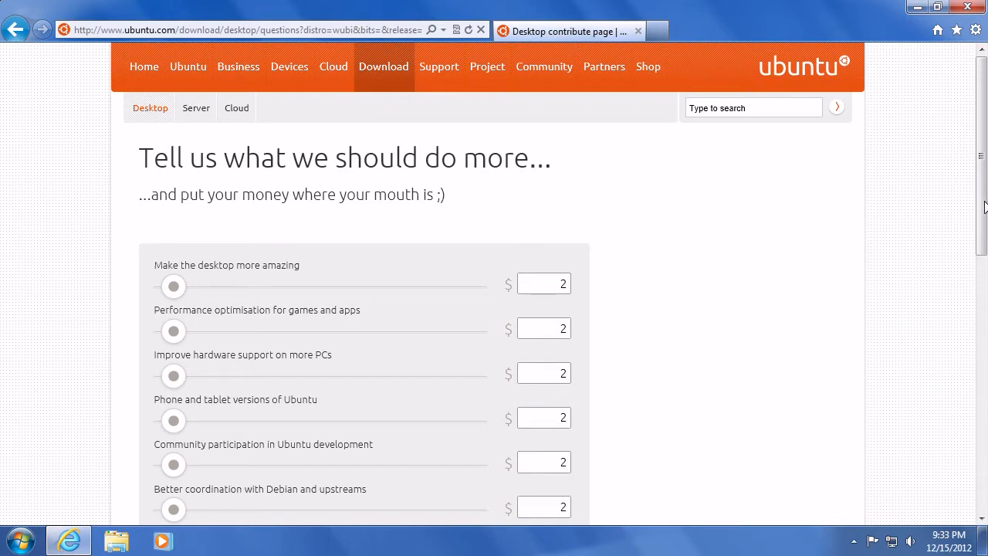
mouse_move(979, 210)
mouse_down()
mouse_move(974, 228)
mouse_move(983, 201)
mouse_up()
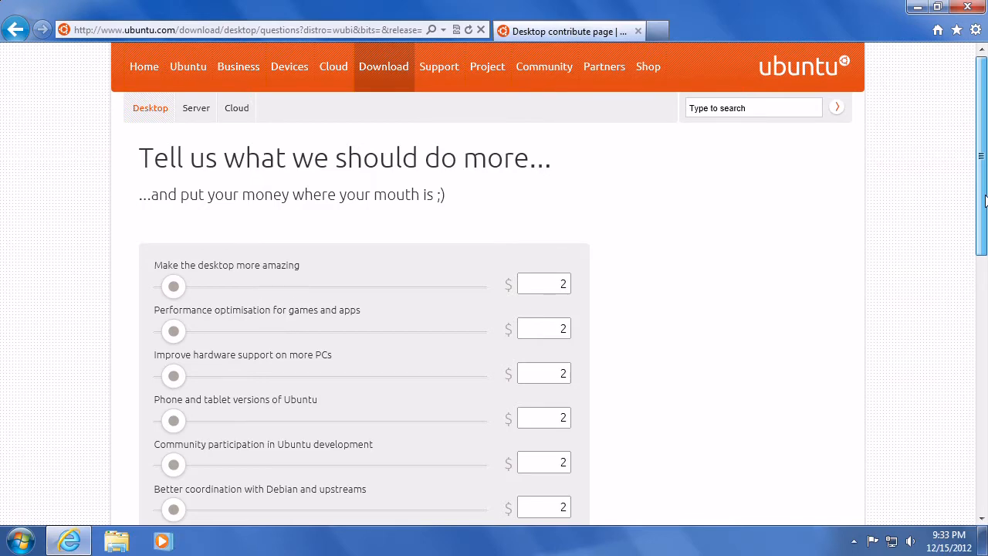
drag(984, 200, 982, 357)
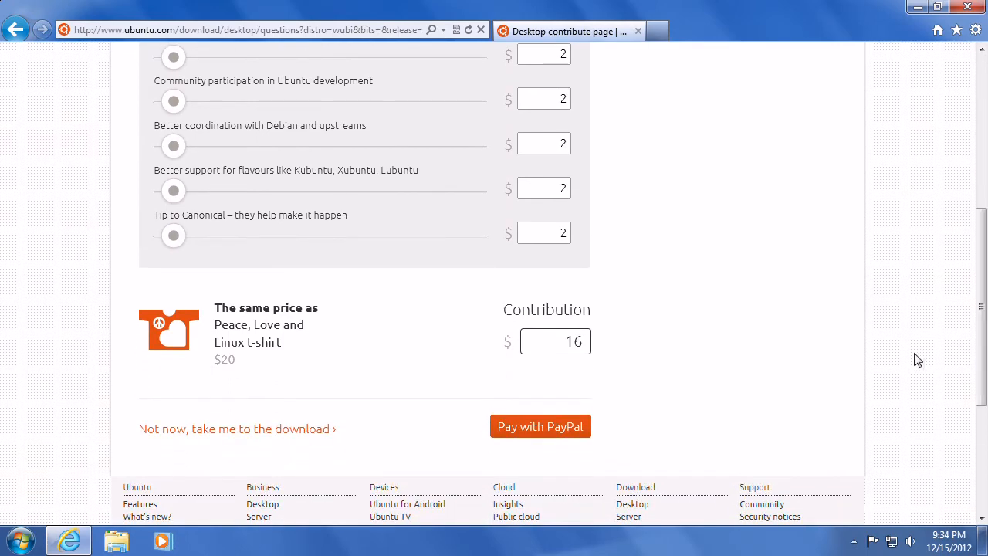
Step: Choose 'Not now, take me to the download' to skip the contribution
click(286, 432)
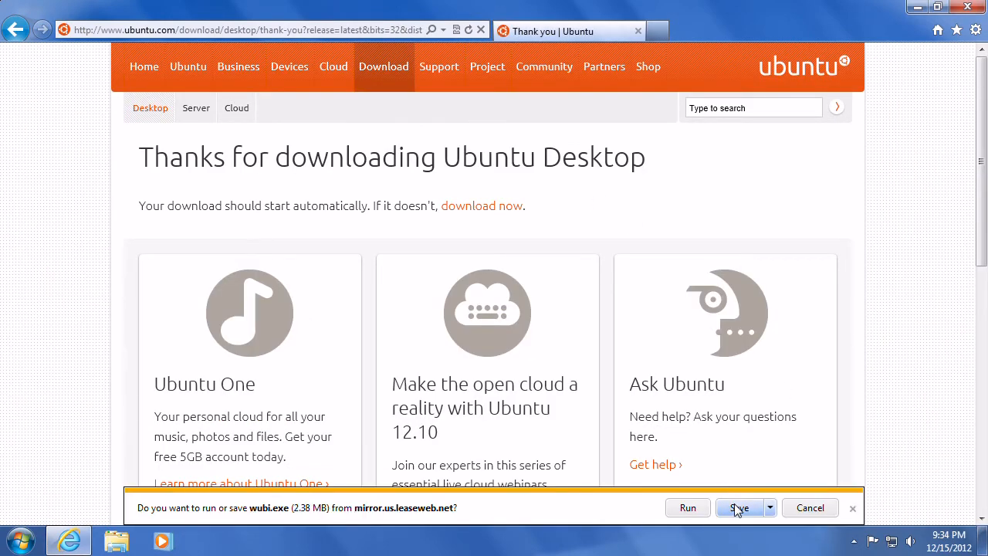
Step: Save wubi.exe, close Internet Explorer and show the Downloads folder holding it
click(739, 507)
click(795, 507)
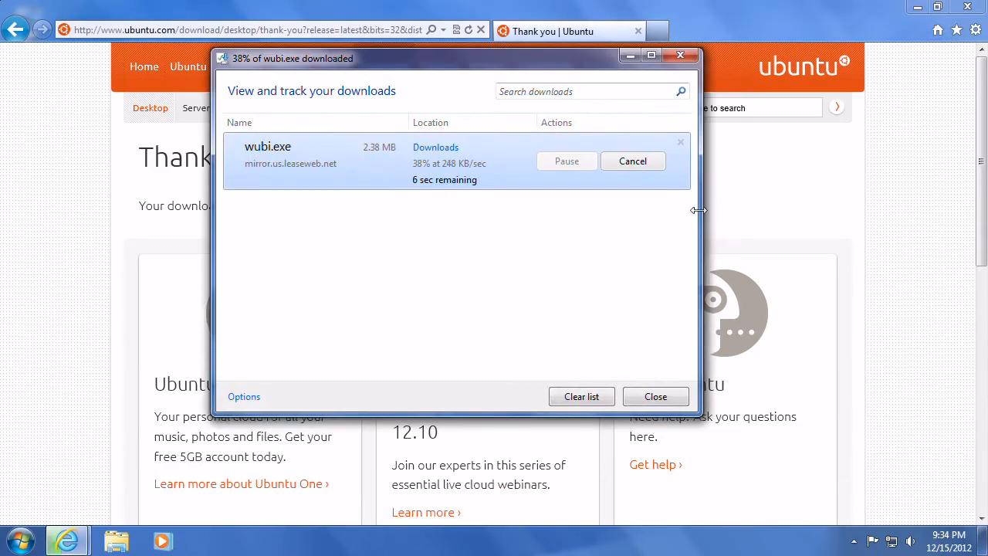
click(966, 7)
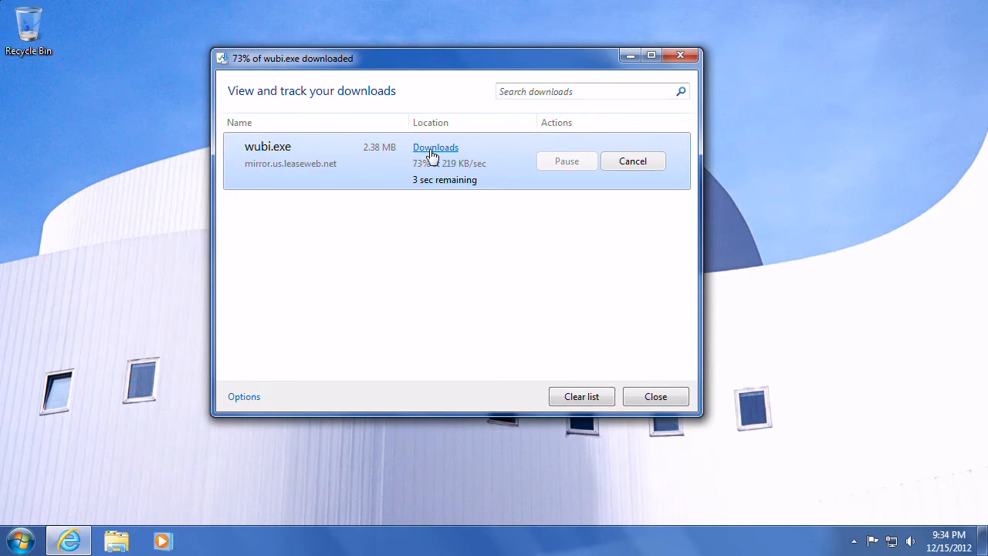
click(432, 146)
Step: Clear the finished wubi.exe entry from the downloads list and close the list
click(241, 249)
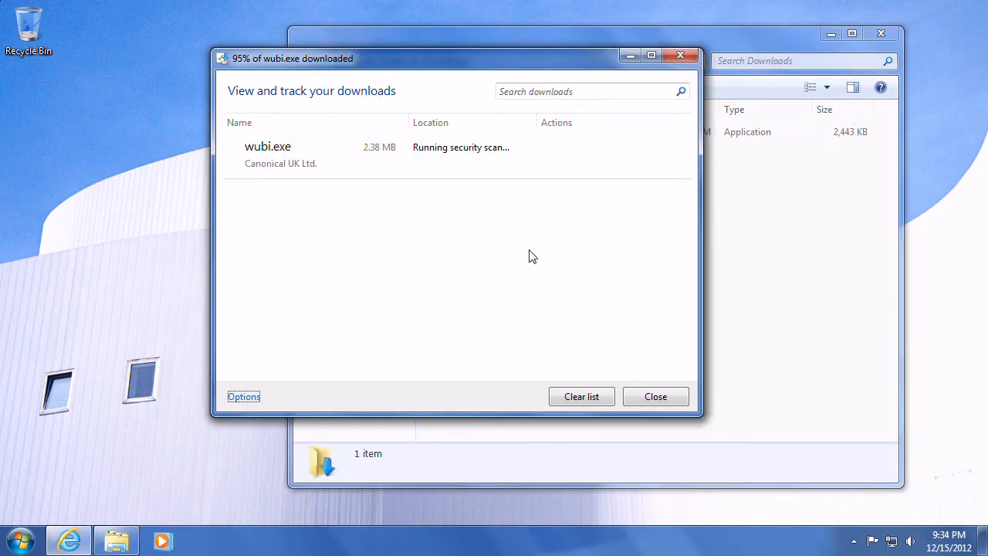
click(581, 396)
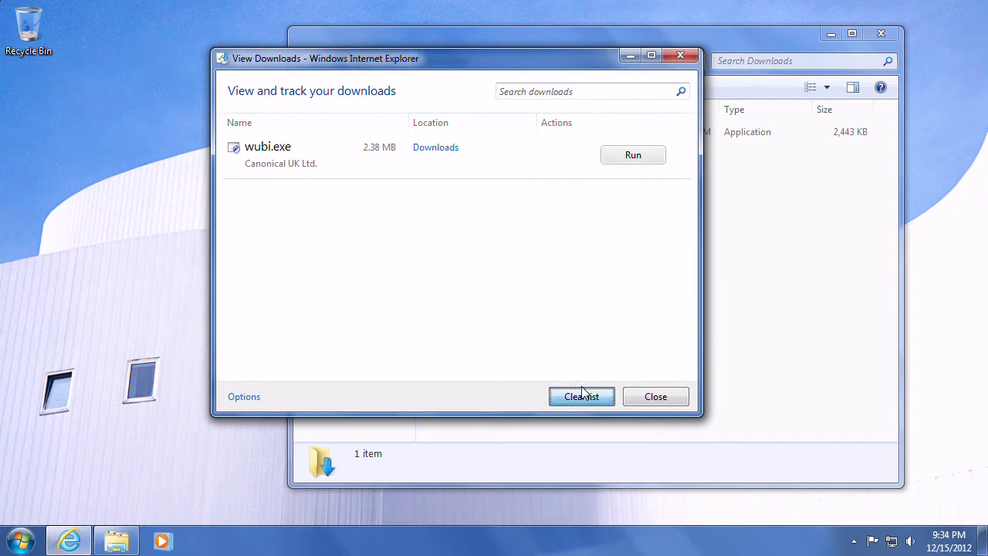
click(655, 396)
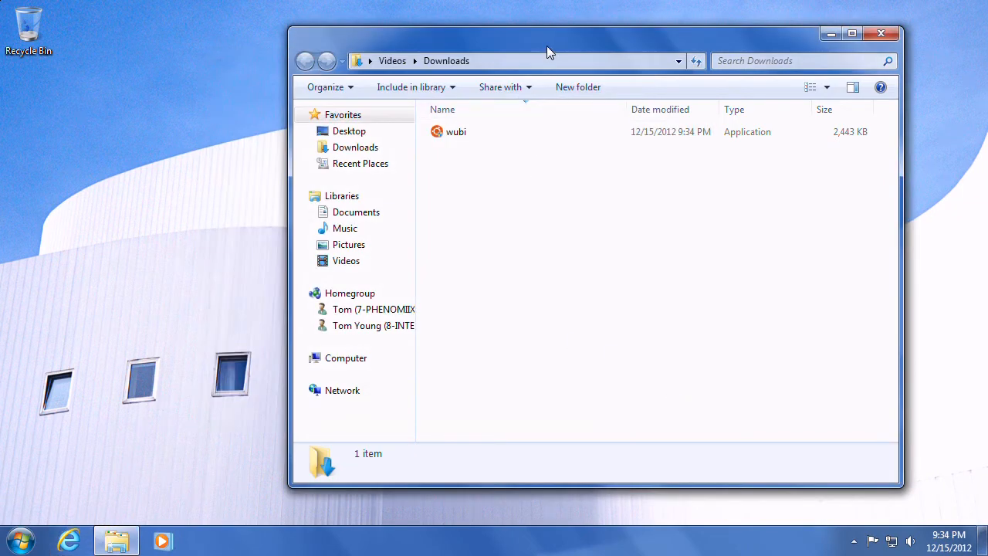
Step: Launch wubi from the Downloads folder so the Ubuntu 12.10 installer appears
drag(545, 44, 457, 38)
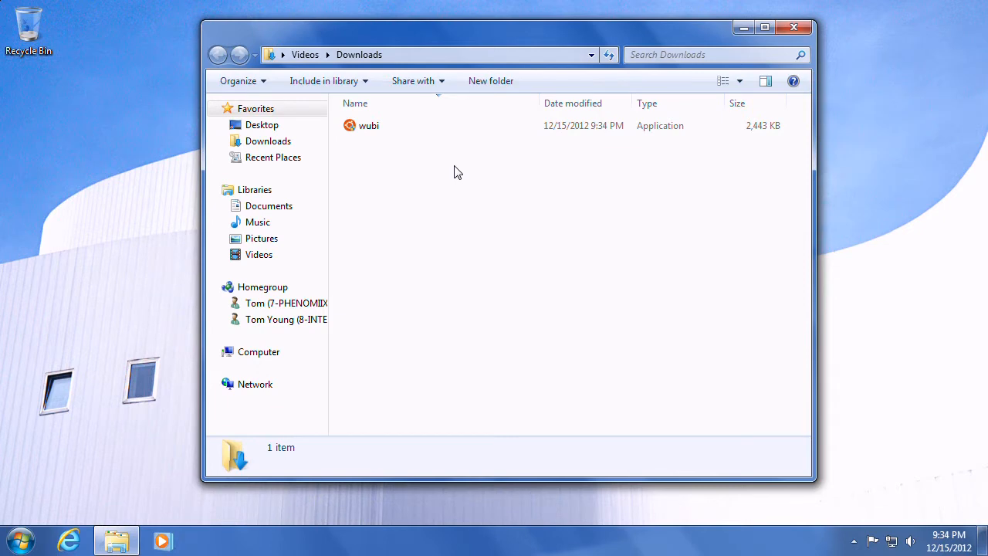
double_click(387, 133)
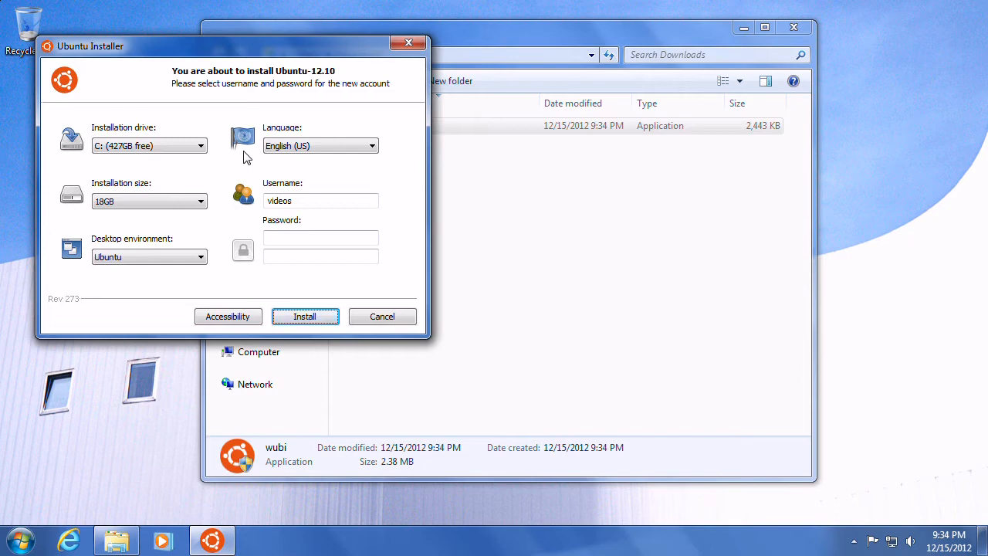
Step: Keep drive C: as the installation drive and 18GB as the installation size
click(179, 150)
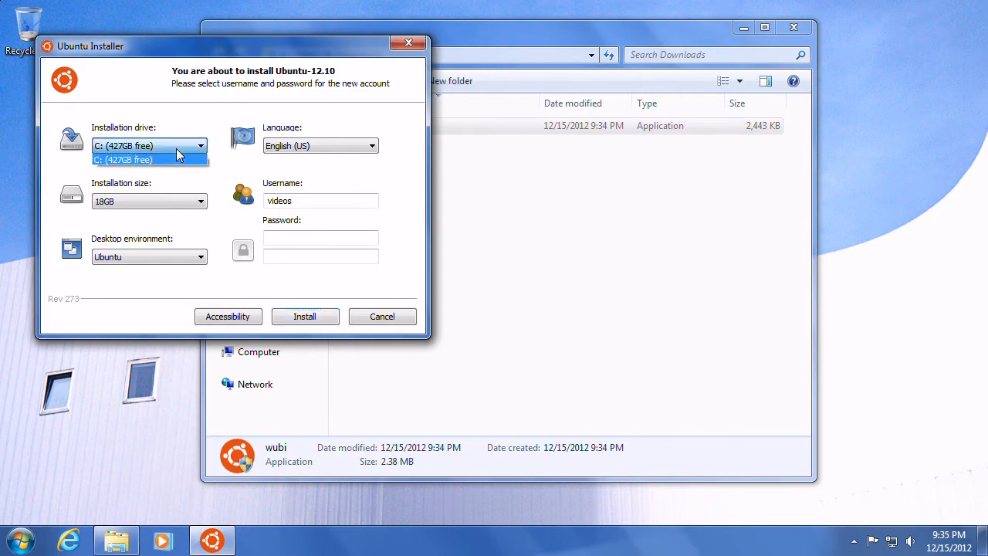
click(203, 145)
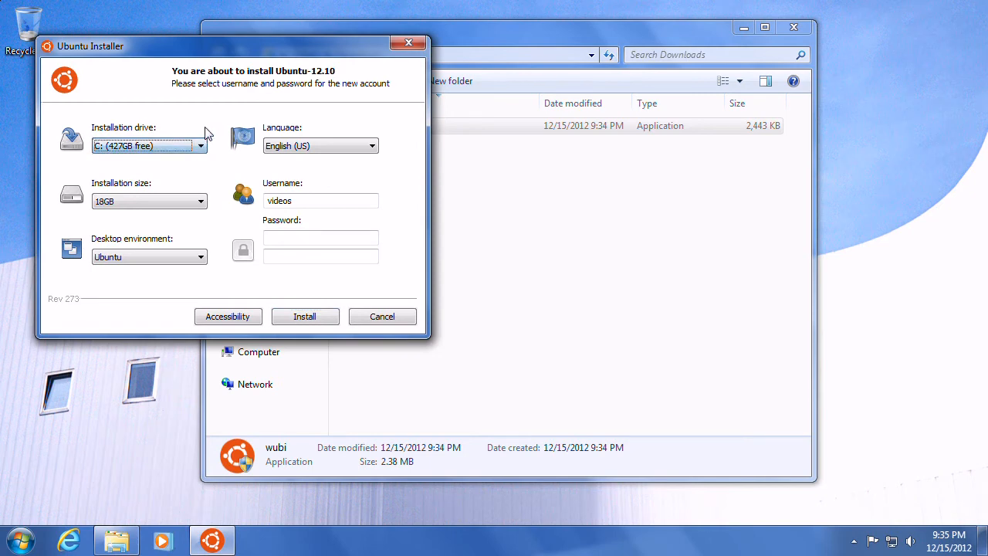
click(201, 145)
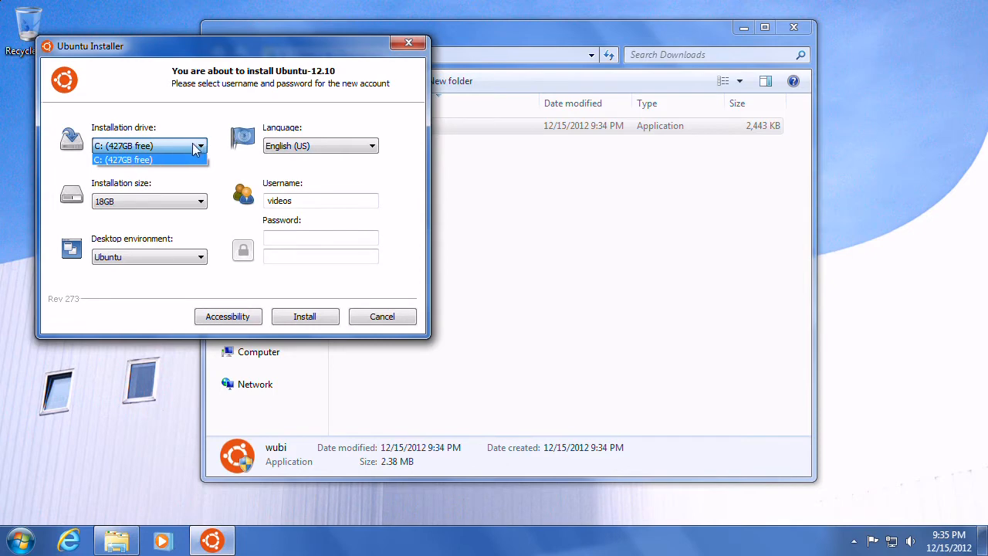
click(205, 133)
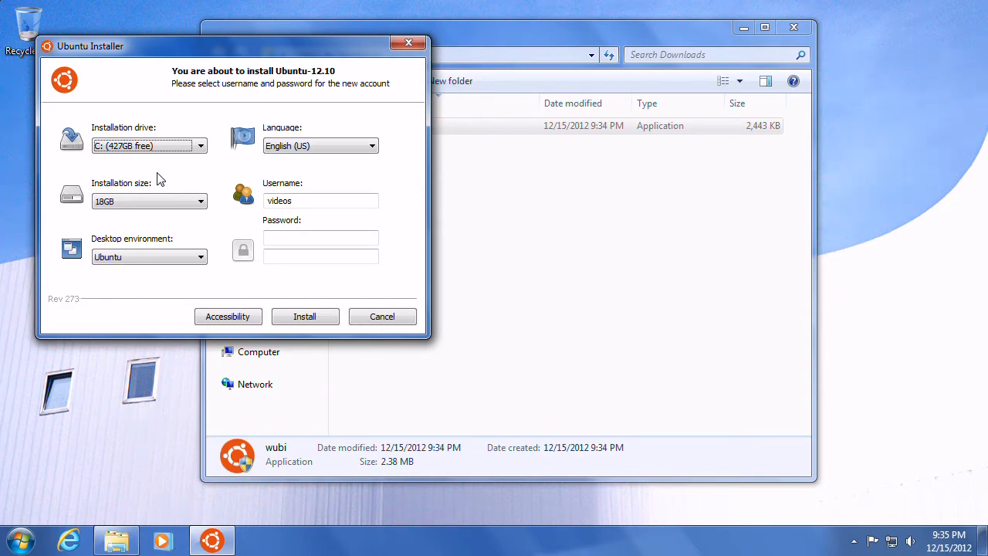
click(166, 202)
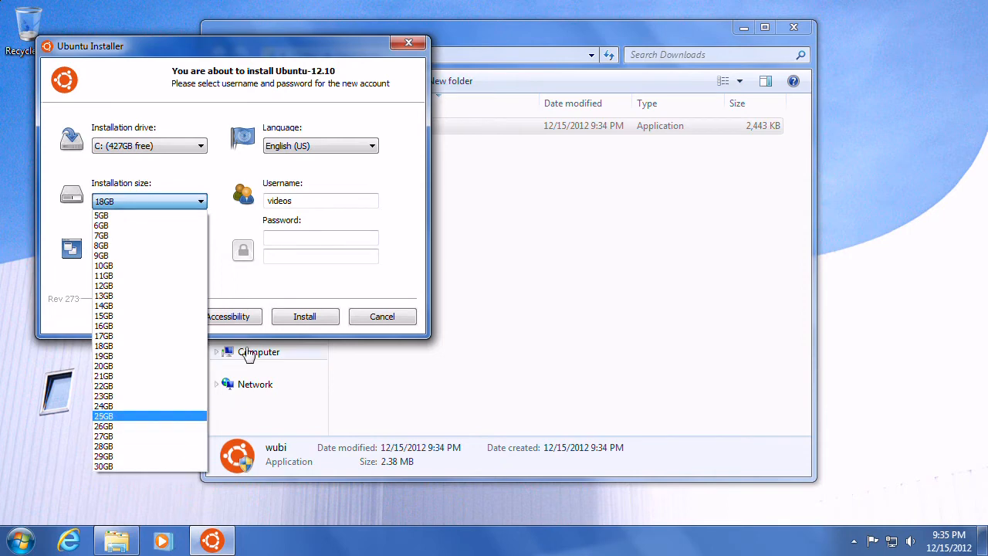
click(222, 224)
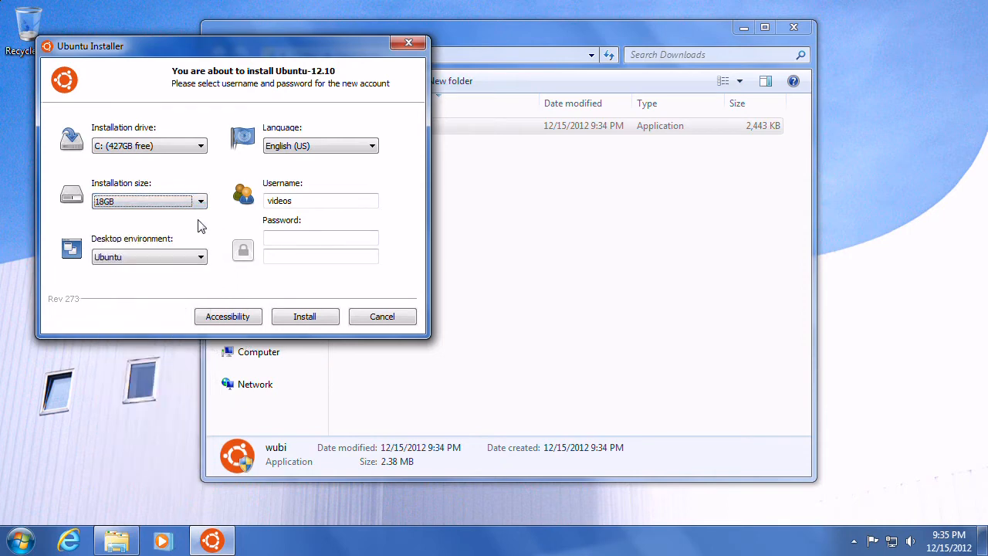
Step: Keep the Ubuntu desktop, enter and confirm the password for the 'videos' account, and start the install
click(172, 257)
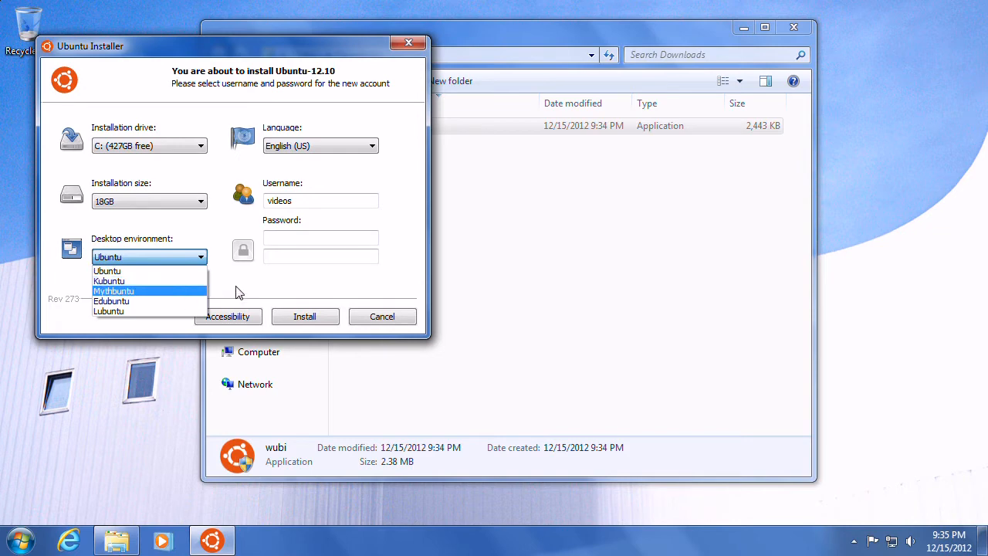
click(172, 272)
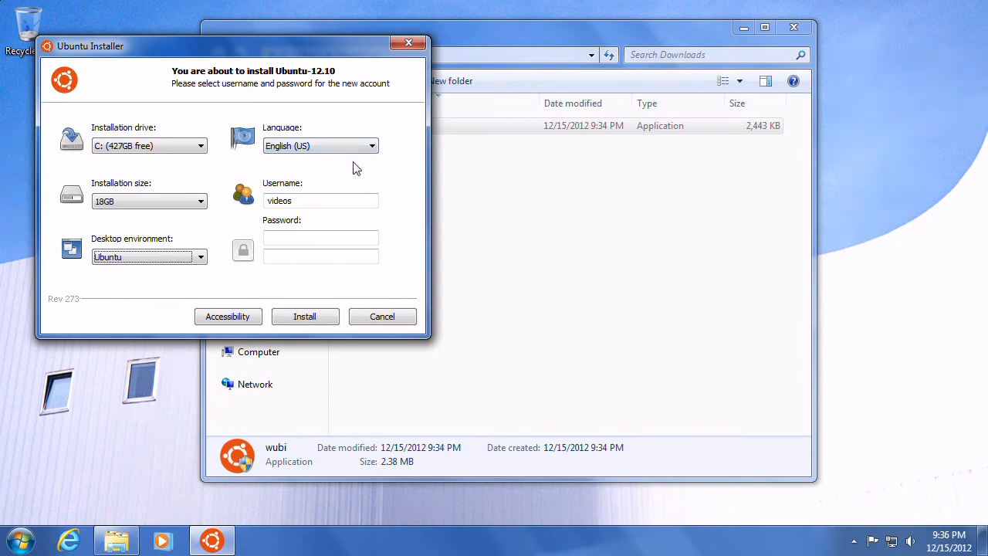
click(339, 201)
click(320, 238)
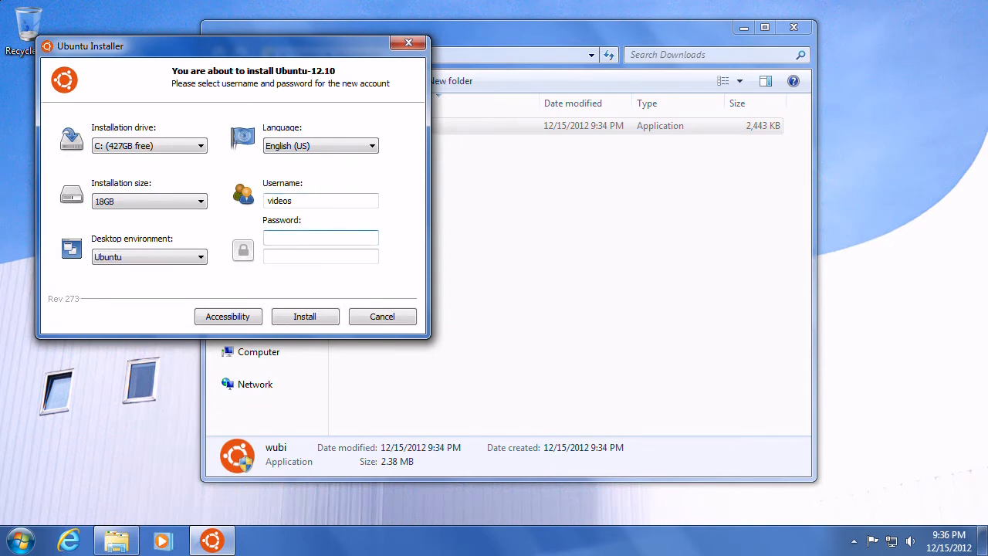
text(videos)
key(Tab)
text(videos)
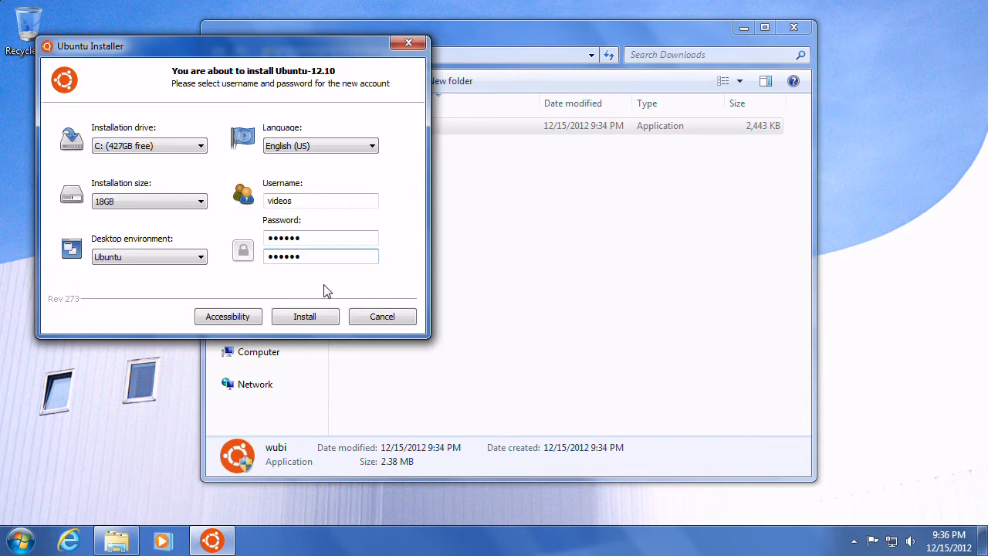
click(304, 317)
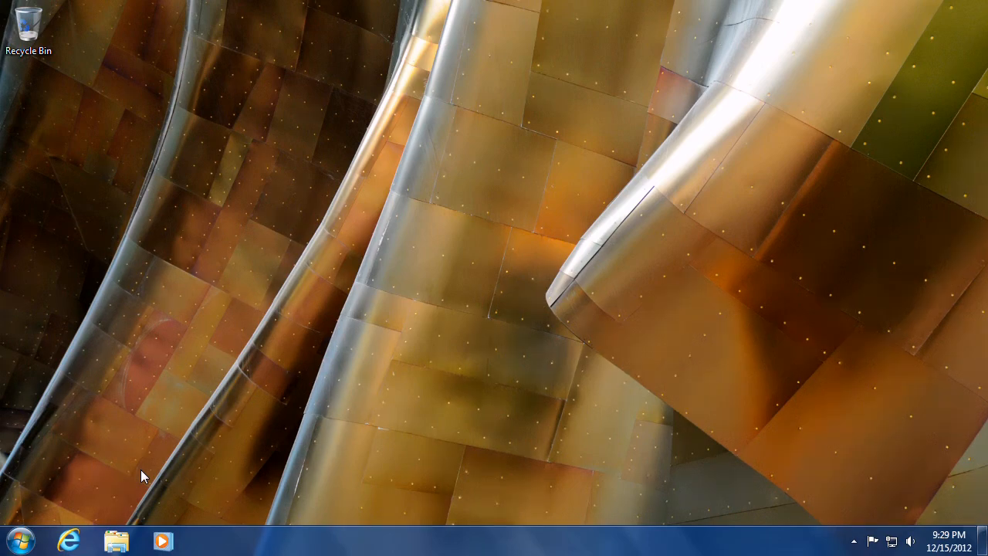
Step: Browse from Computer into Local Disk (C:) and into its ubuntu folder
click(117, 539)
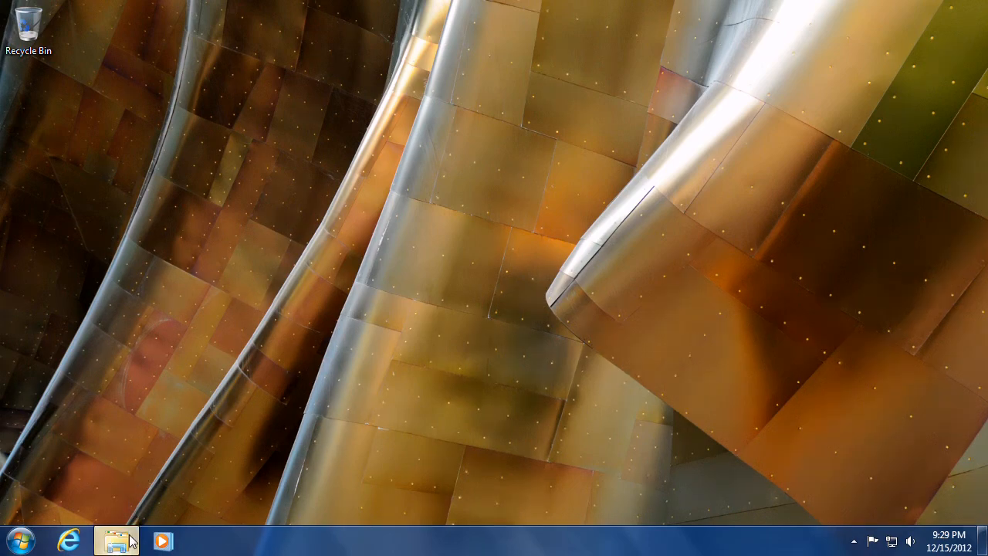
click(346, 358)
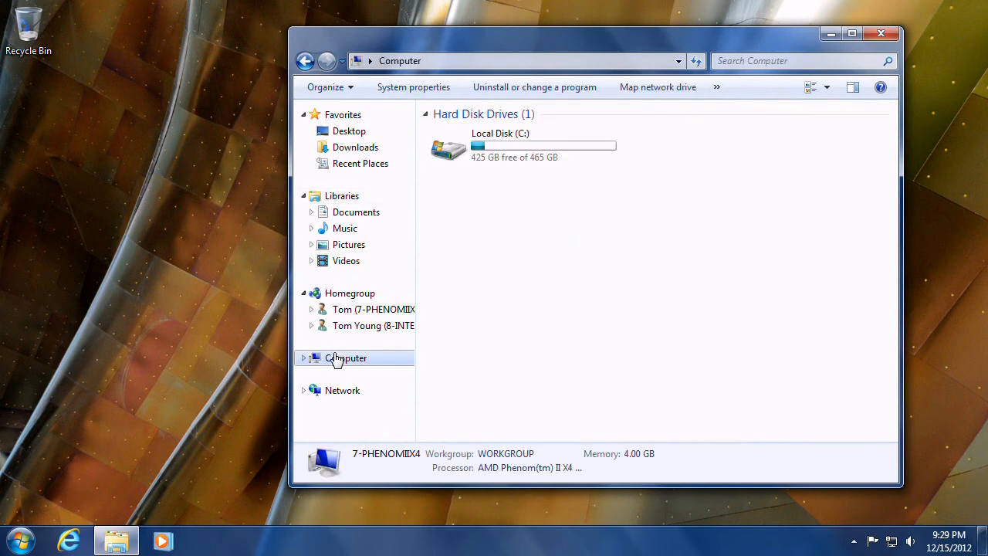
double_click(507, 158)
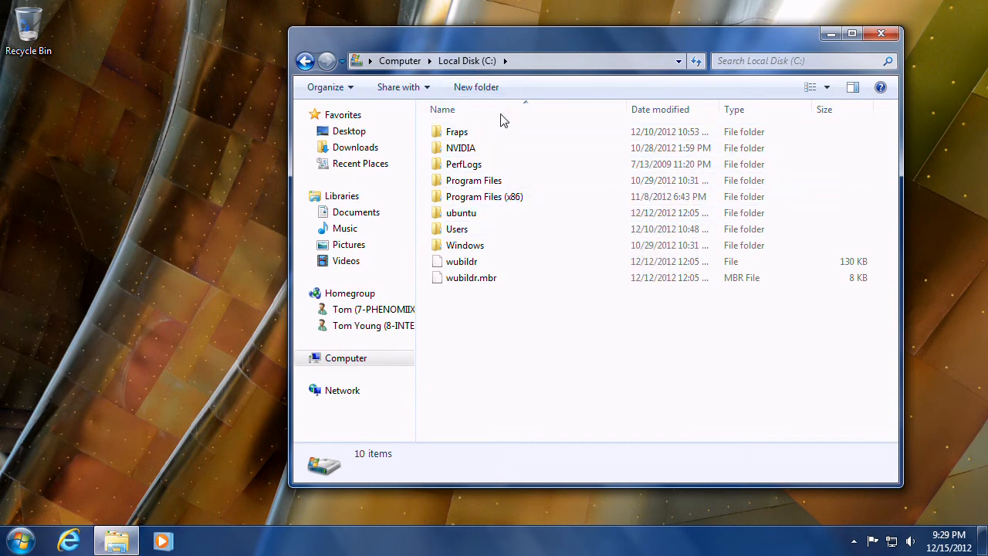
click(494, 220)
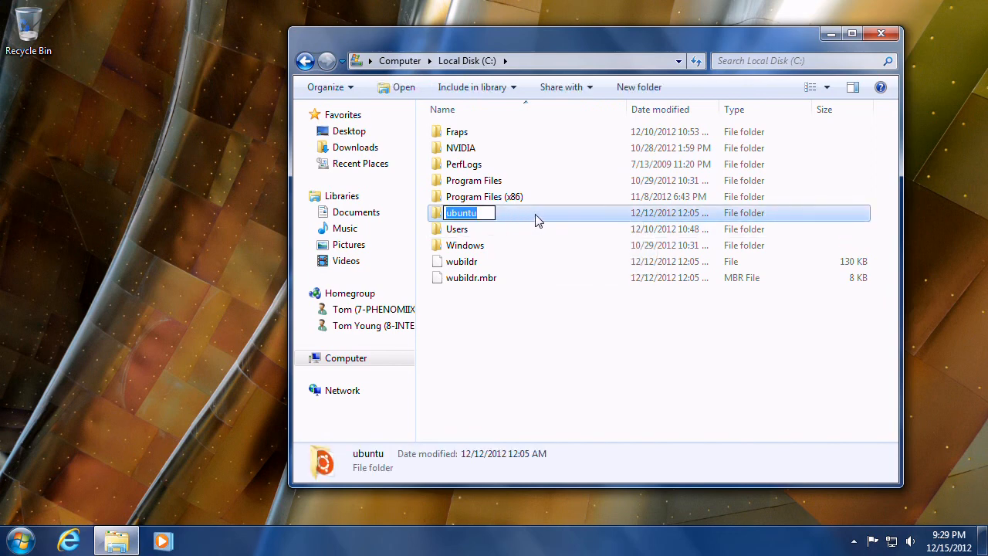
double_click(537, 219)
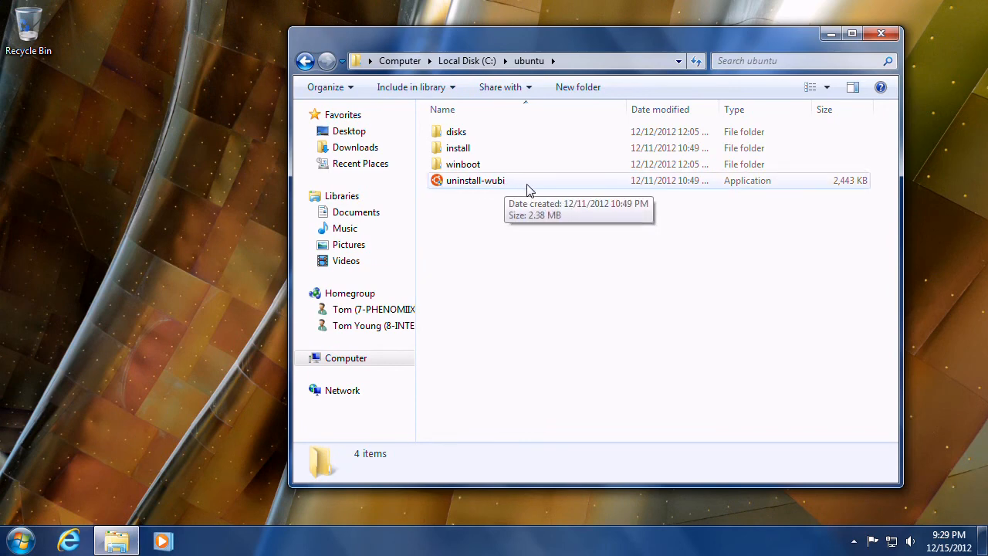
Step: Run uninstall-wubi and confirm removing Ubuntu
double_click(529, 185)
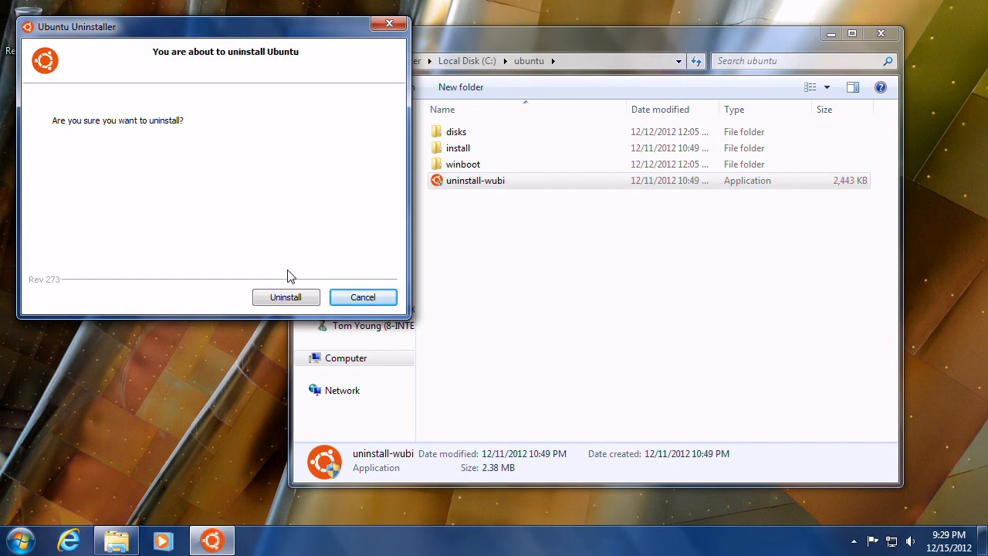
click(285, 297)
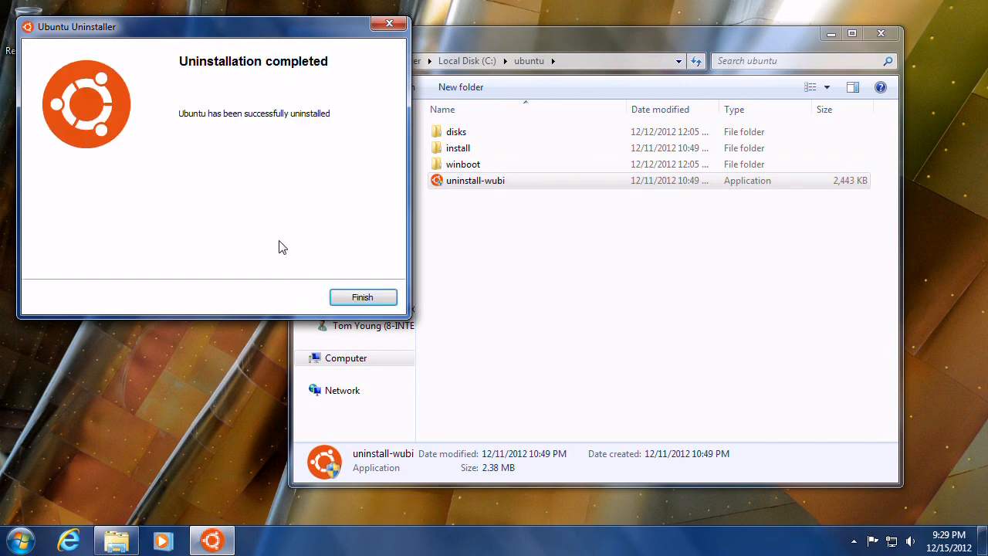
click(362, 297)
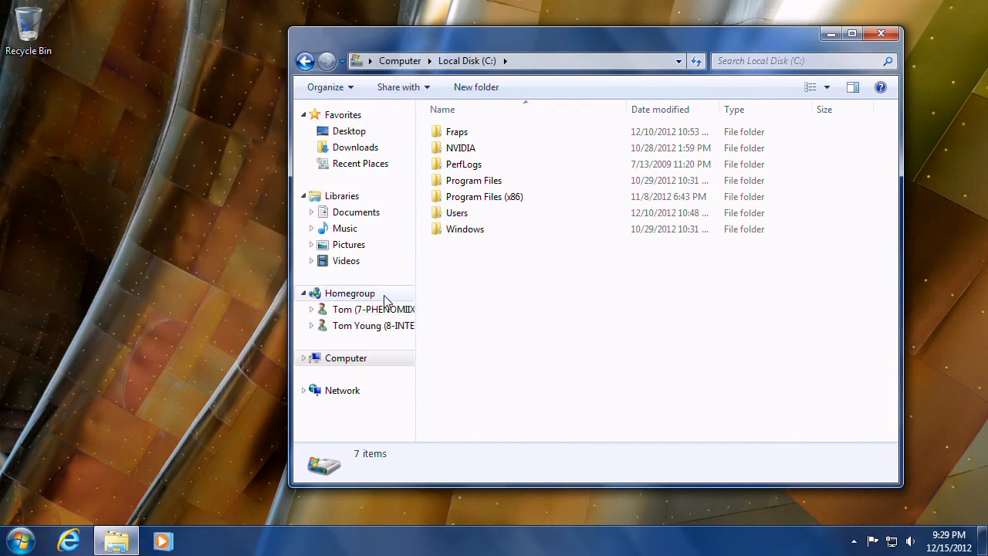